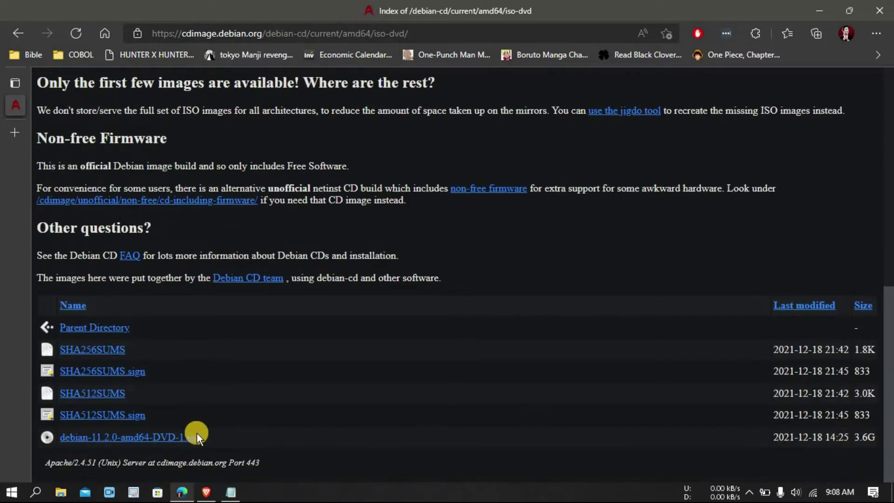
- Download debian-11.2.0-amd64-DVD-1.iso from the Debian iso-dvd page in Edge
left_click(159, 437)
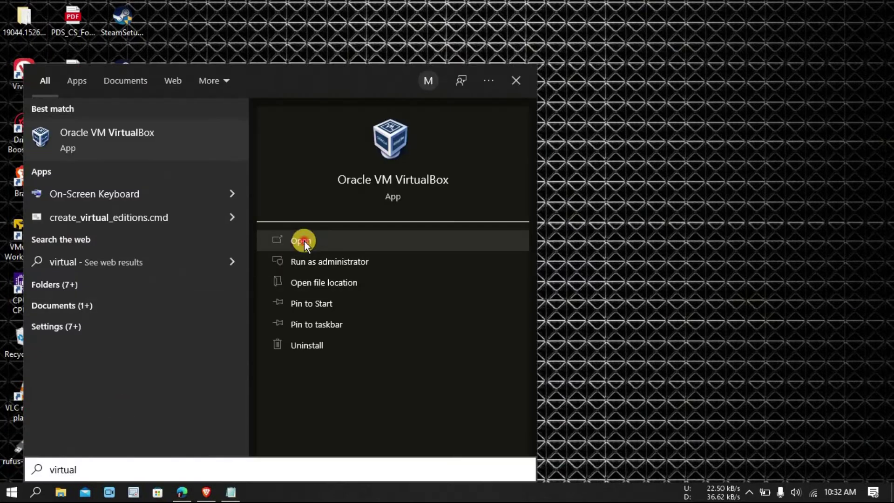
- Launch Oracle VM VirtualBox from the search results and start a new virtual machine
left_click(303, 239)
left_click(315, 50)
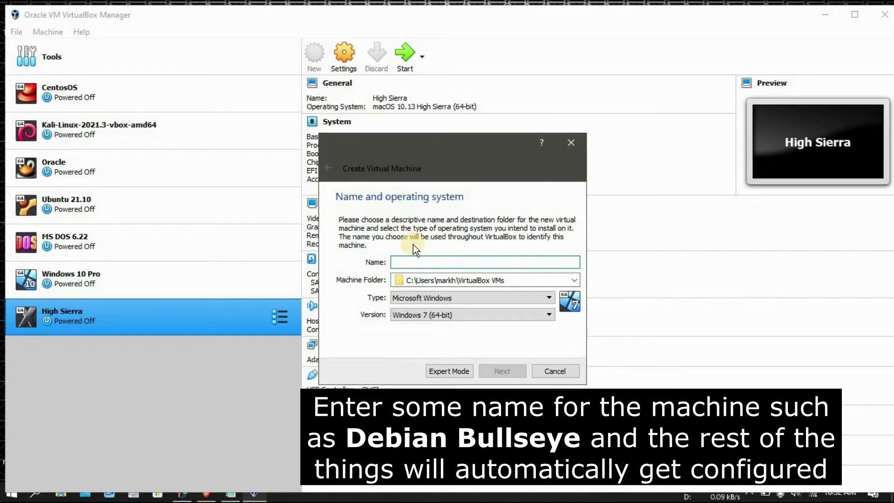
- Name the VM 'Debian Bullseye' (Linux, Debian 64-bit) and allocate 4096 MB of memory
type("Debian Bullseye")
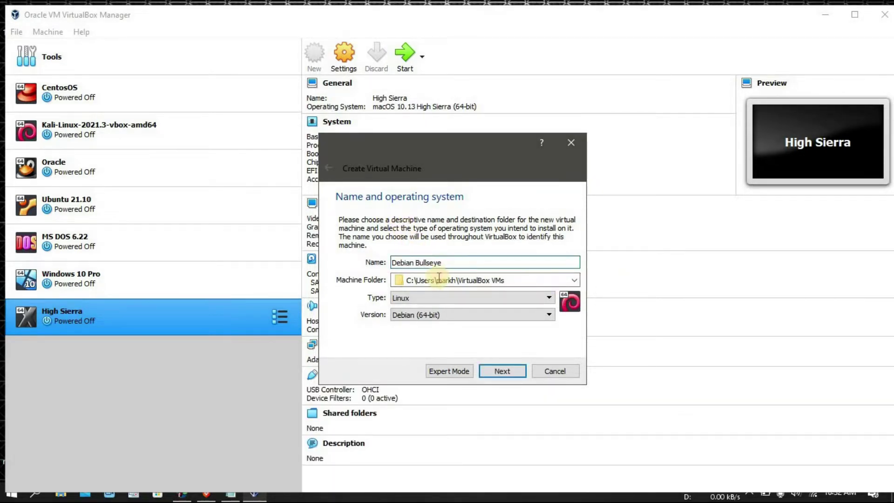
left_click(507, 373)
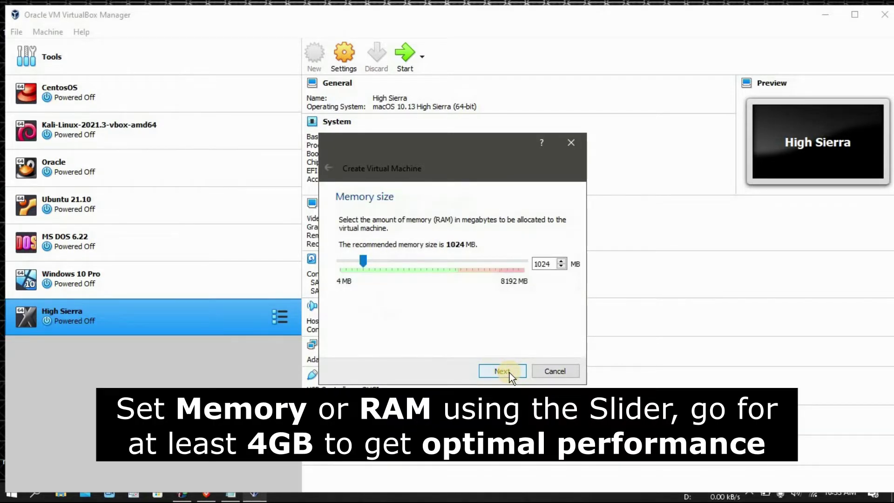
left_click_drag(398, 260, 439, 261)
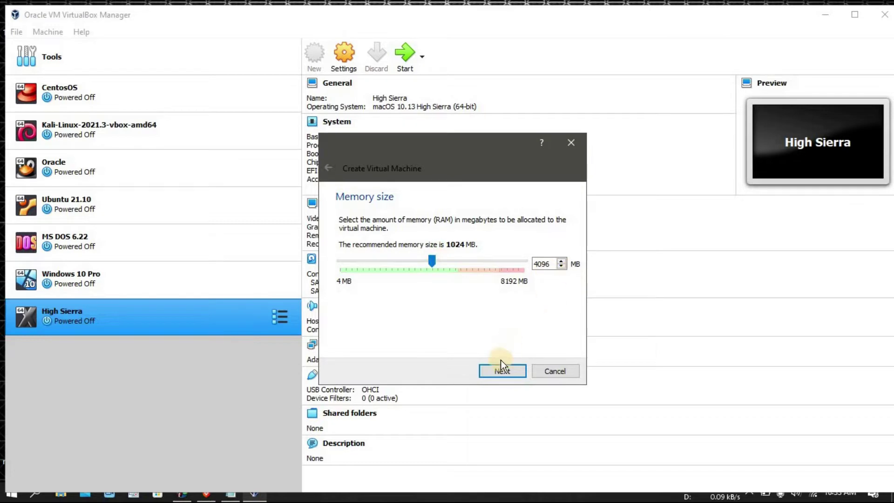
left_click(501, 373)
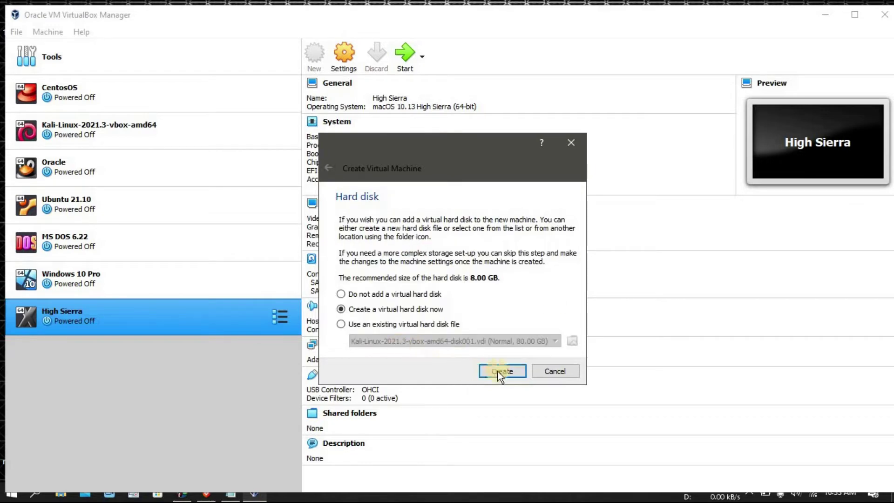
- Create a new fixed-size 22.31 GB VHD virtual hard disk for the machine
left_click(515, 370)
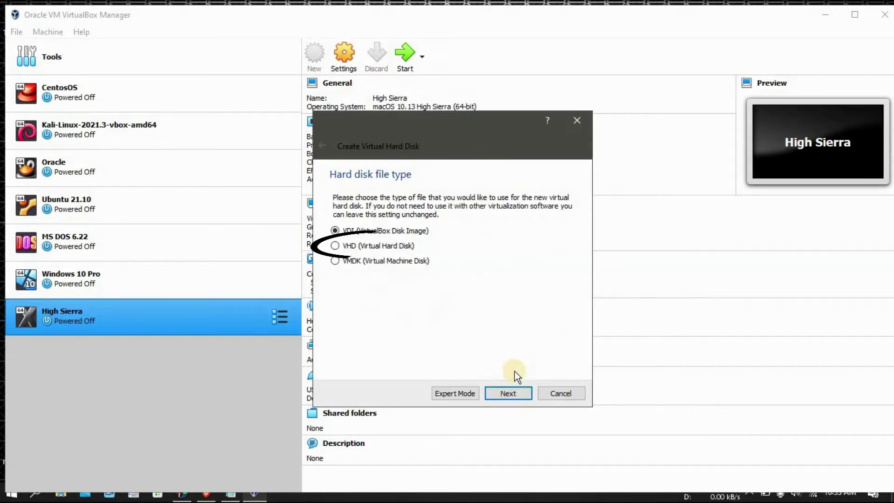
left_click(379, 250)
left_click(503, 394)
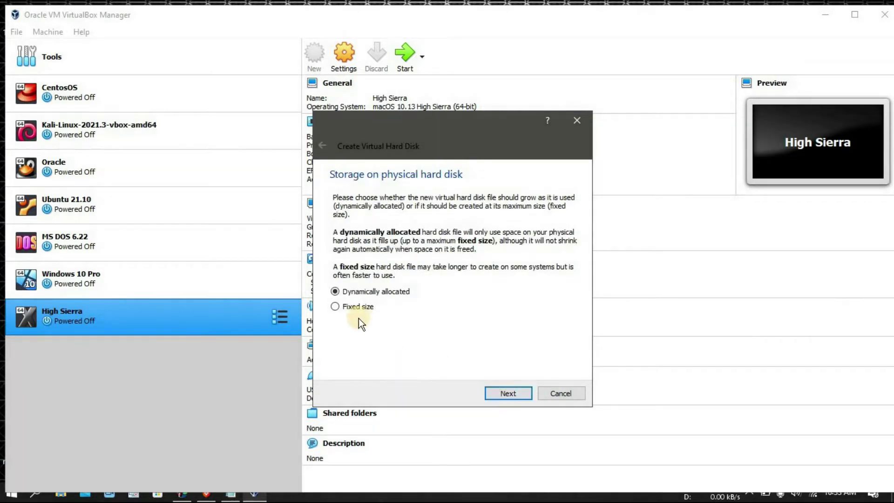
left_click(515, 392)
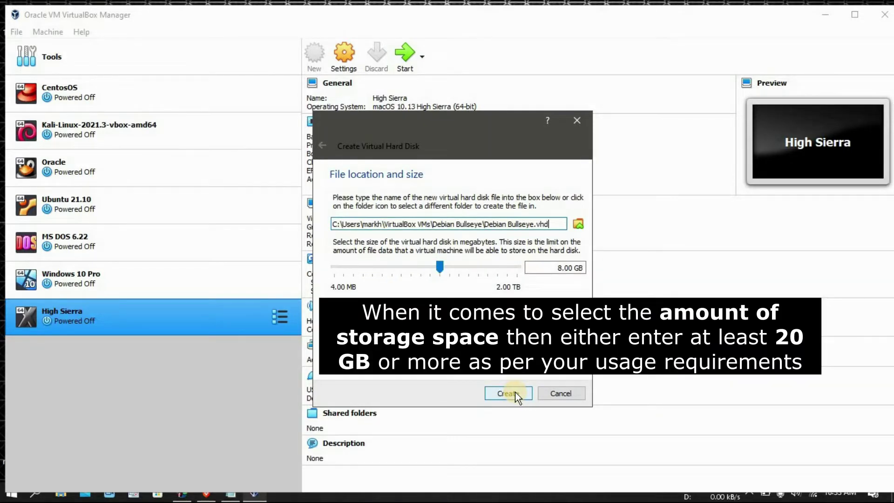
left_click(463, 268)
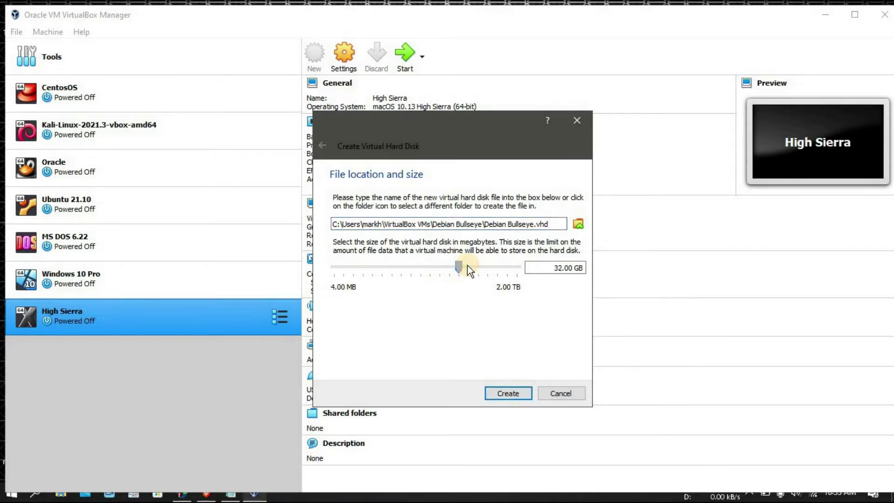
left_click_drag(459, 266, 457, 267)
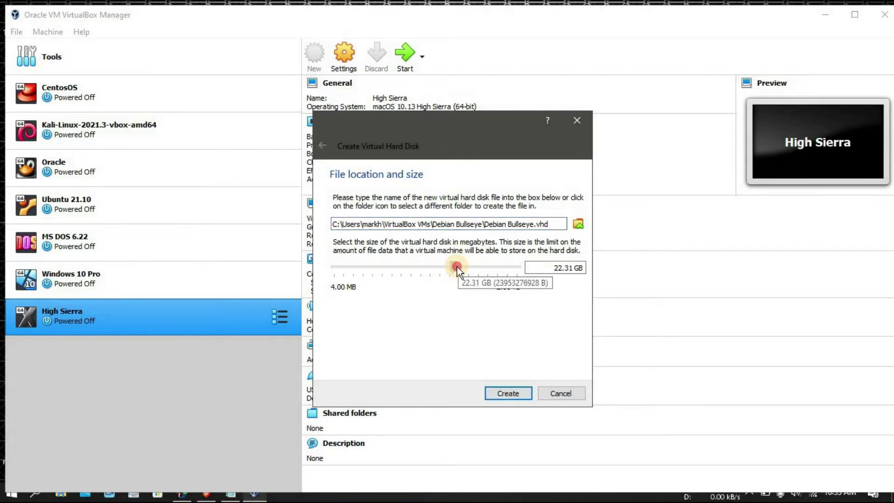
left_click(519, 392)
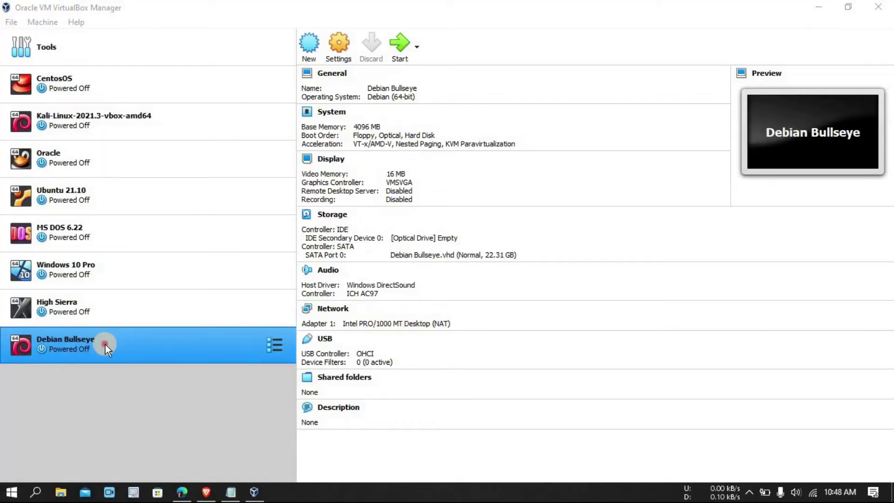
- Start Debian Bullseye and add debian-11.2.0-amd64-DVD-1.iso from Downloads as an optical disk
left_click(105, 349)
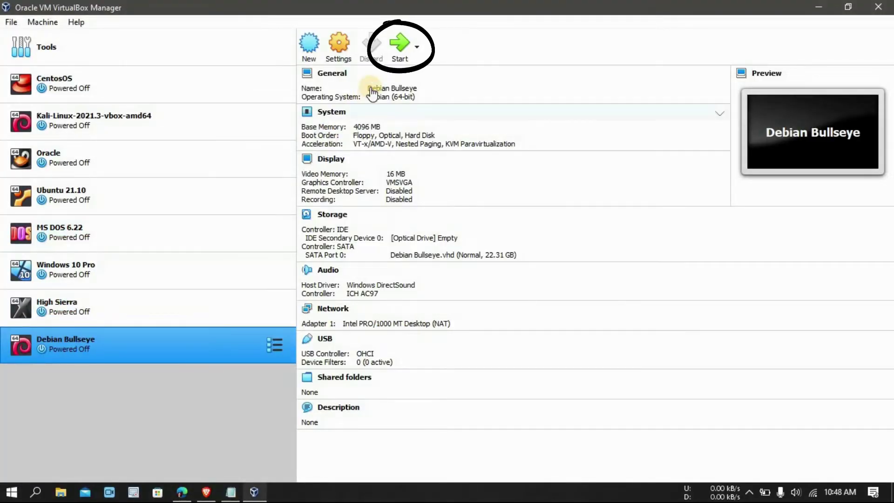
left_click(397, 50)
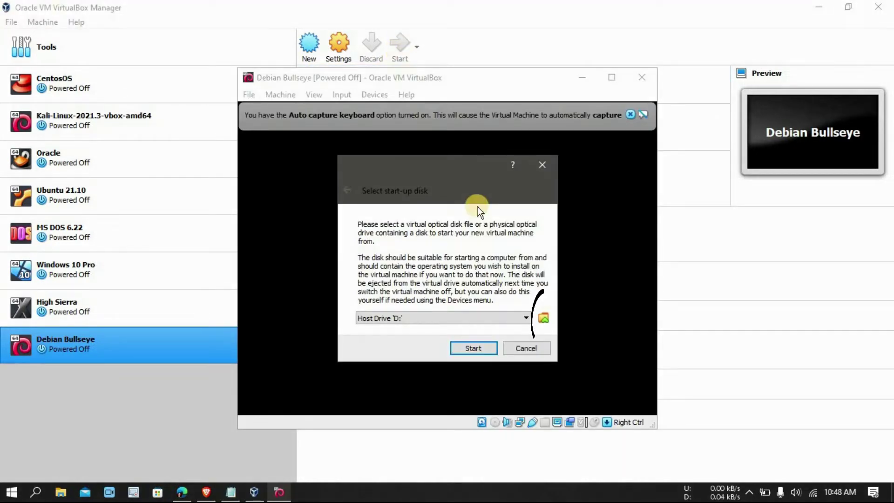
left_click(543, 317)
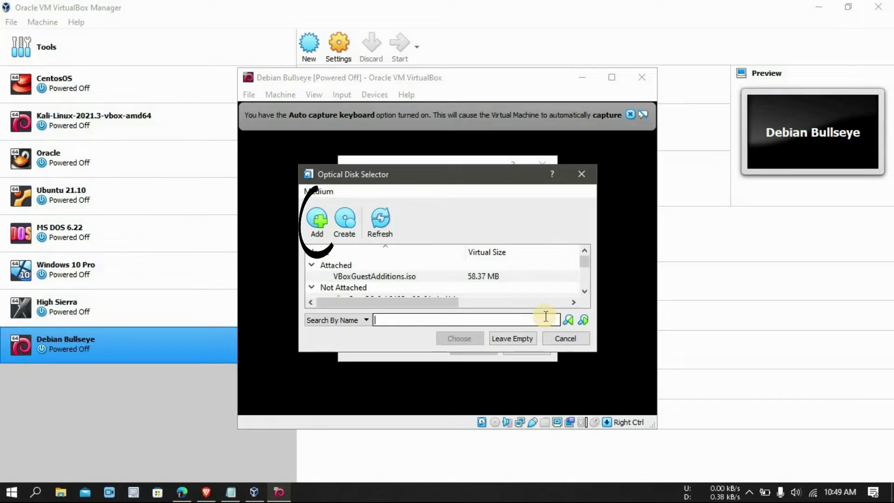
left_click(319, 225)
left_click(402, 246)
left_click(366, 266)
left_click(487, 260)
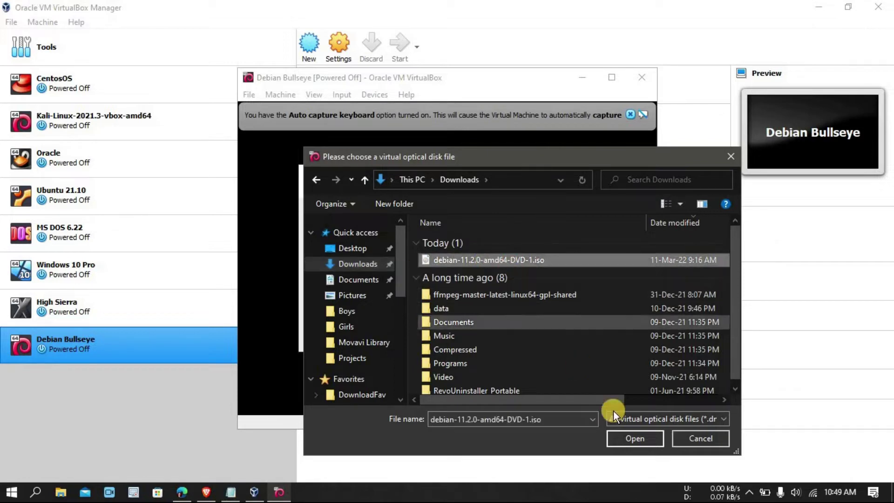
left_click(628, 433)
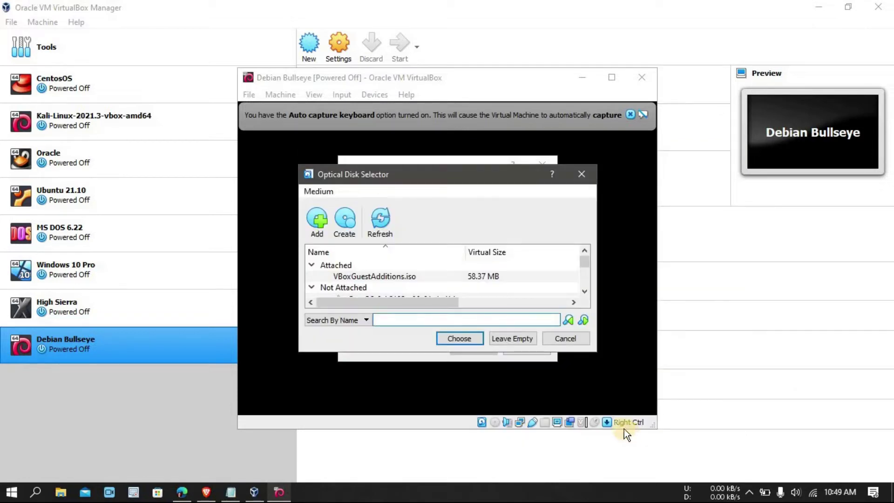
- Choose the Debian ISO as the start-up disk and boot the machine from it
left_click_drag(585, 261, 588, 269)
left_click(457, 338)
left_click(473, 348)
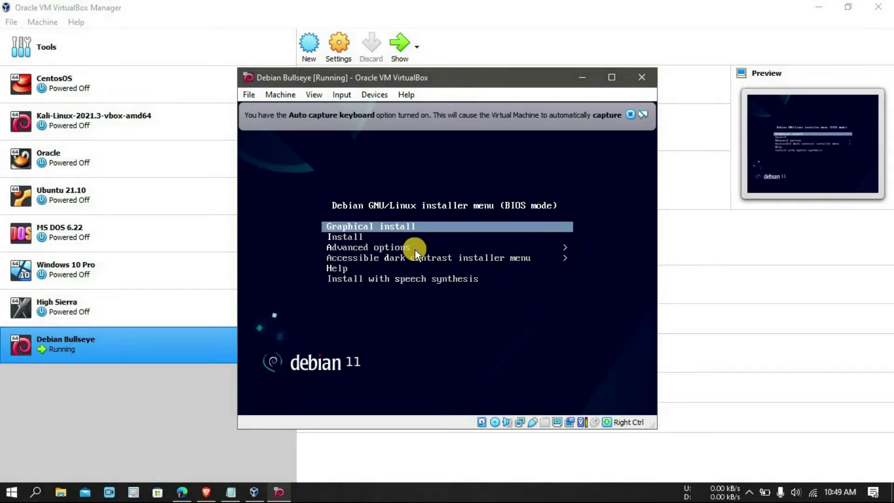
- Launch the graphical install, dismiss the VirtualBox notices, and keep English as language
key("Return")
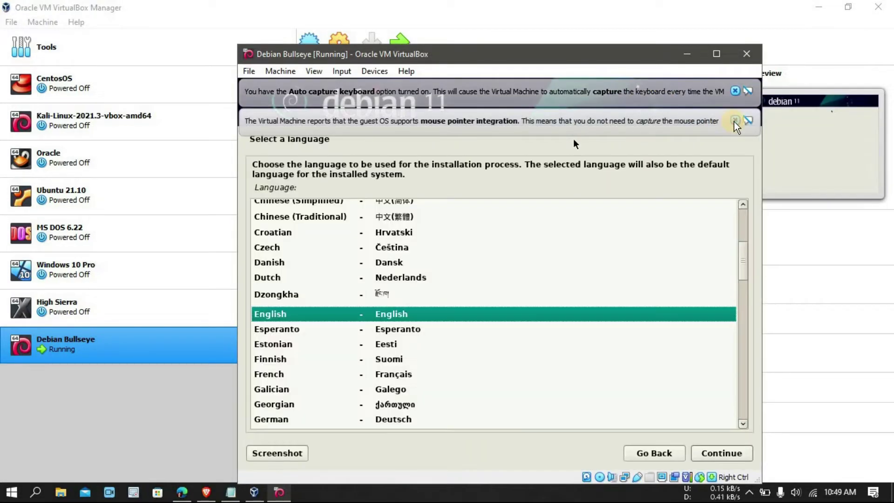
left_click(735, 120)
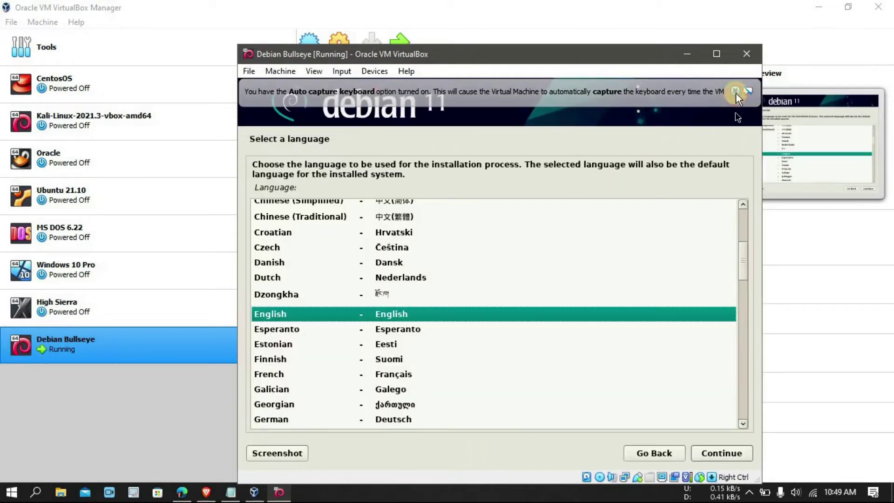
left_click(735, 91)
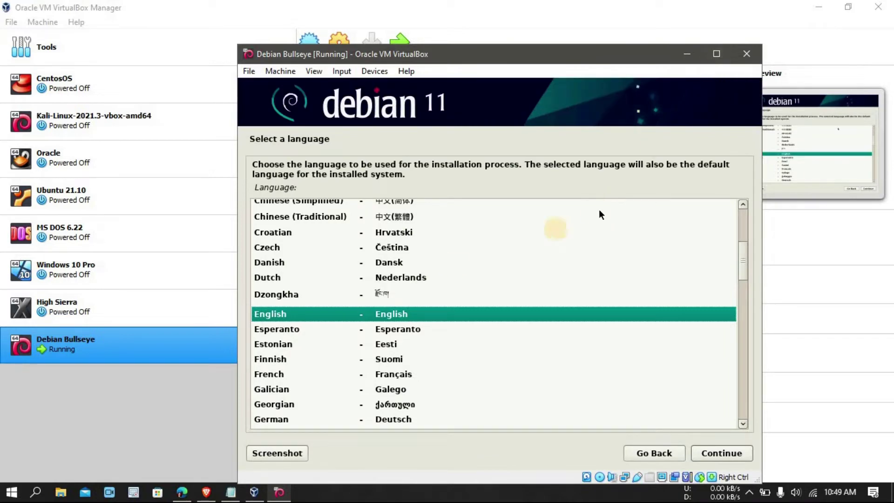
left_click(721, 452)
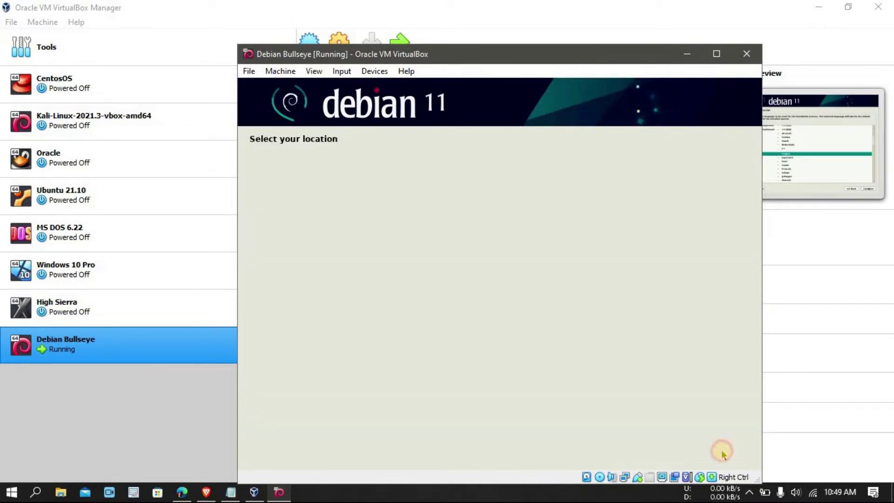
- Choose Philippines as the location and accept the Philippines keymap
left_click(298, 363)
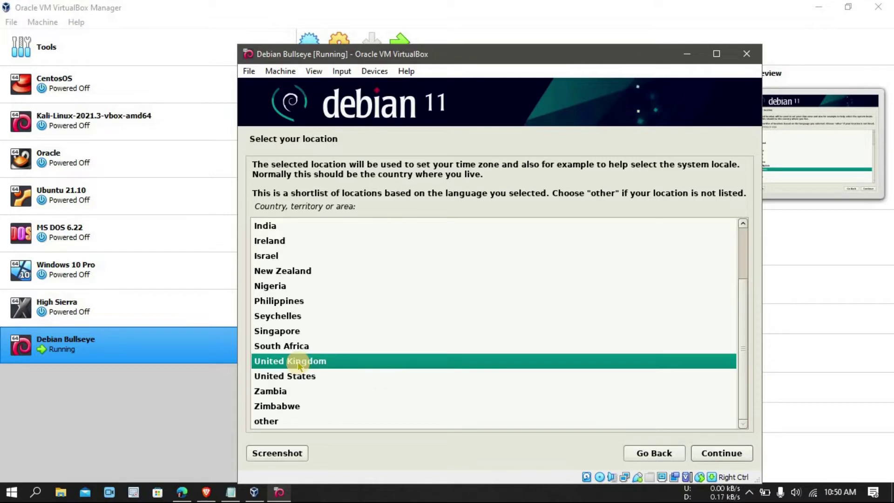
type("p")
left_click(711, 453)
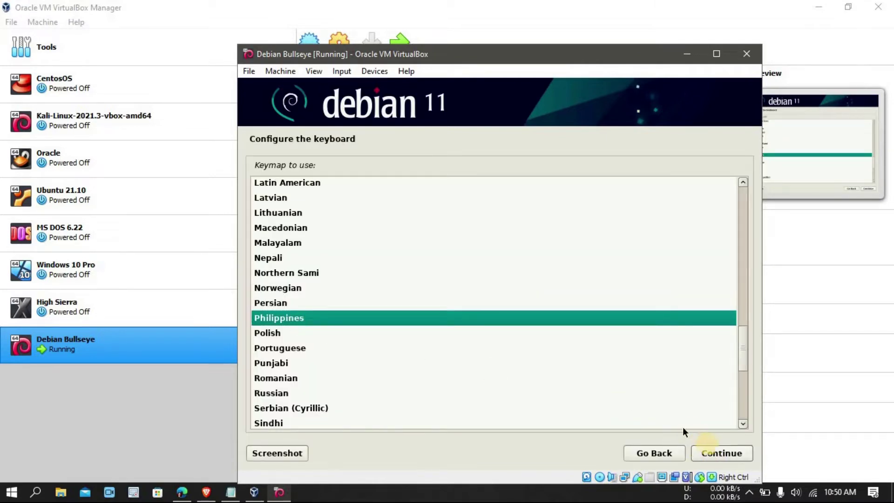
left_click(715, 449)
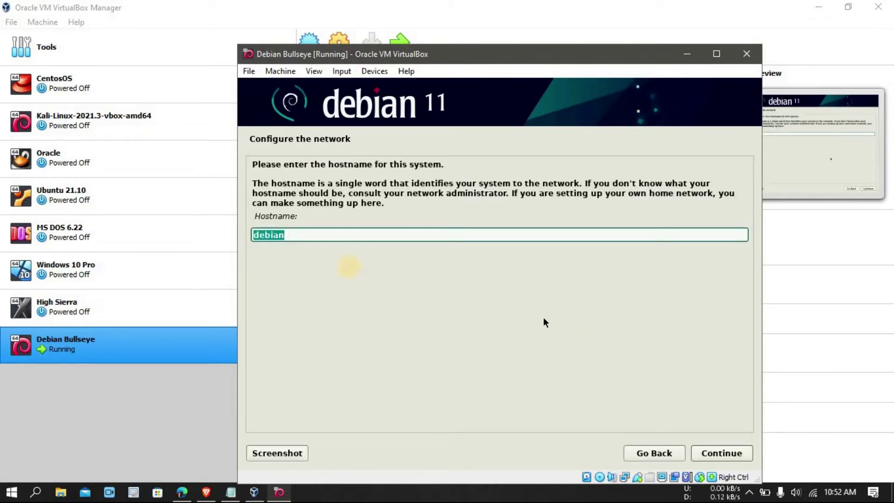
- Set hostname and domain name to 'styles' and enter the root password
type("styles")
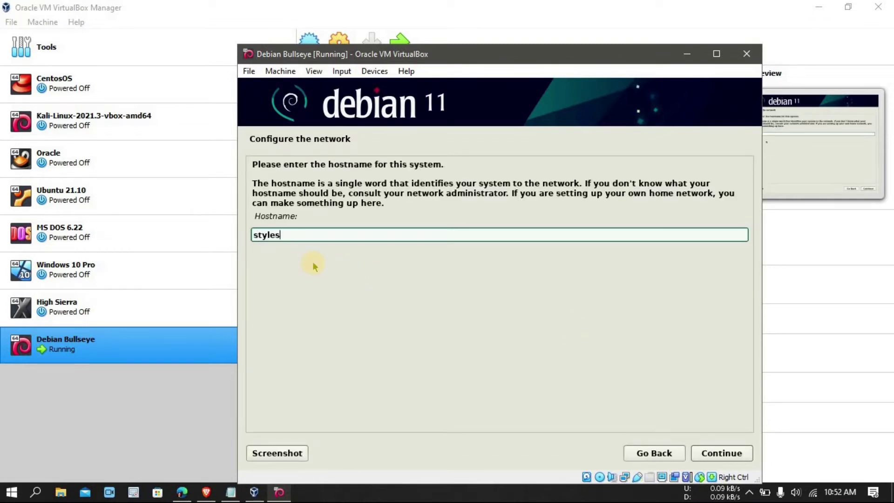
left_click(716, 454)
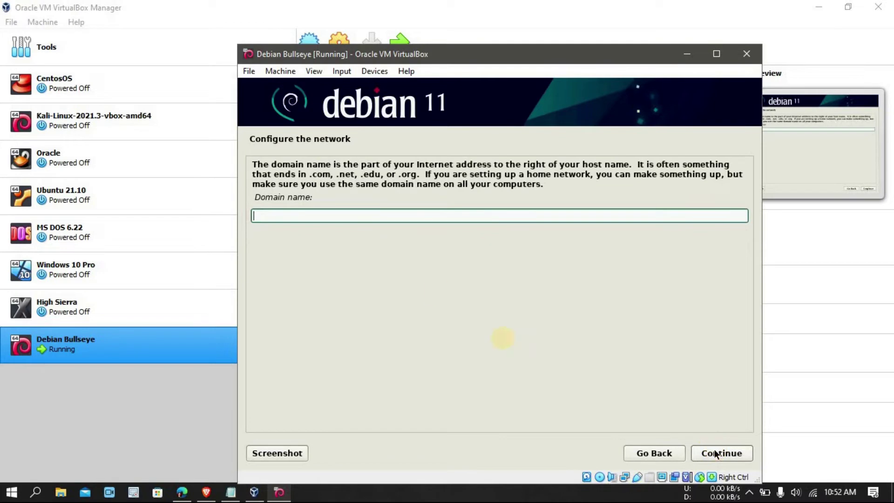
type("styles")
left_click(713, 453)
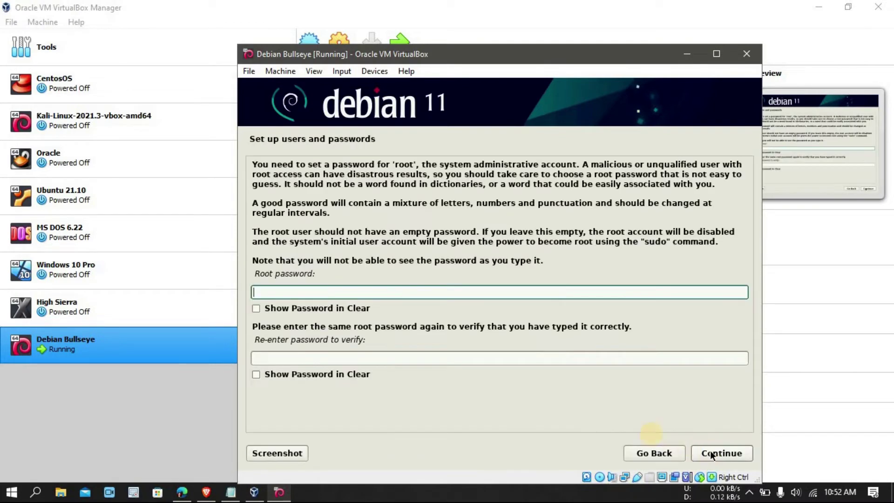
type("••••")
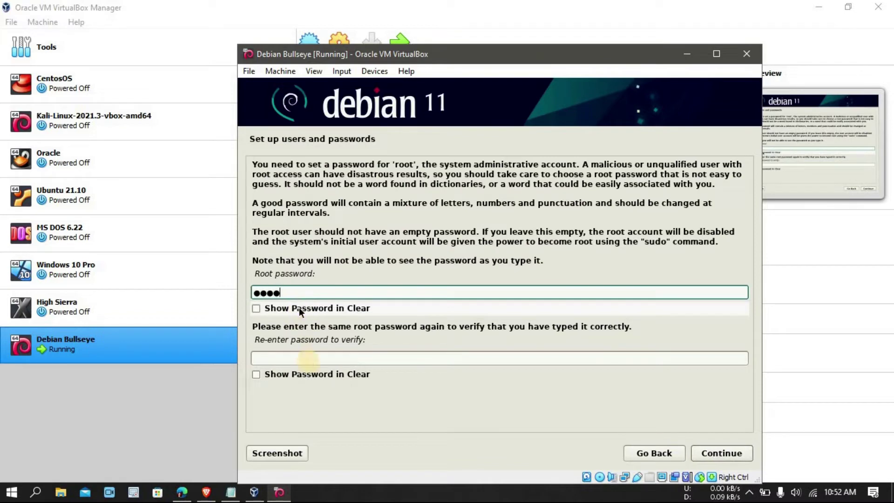
left_click(299, 359)
- Confirm the root password, enter the new user's full name, and accept the suggested username
type("•••")
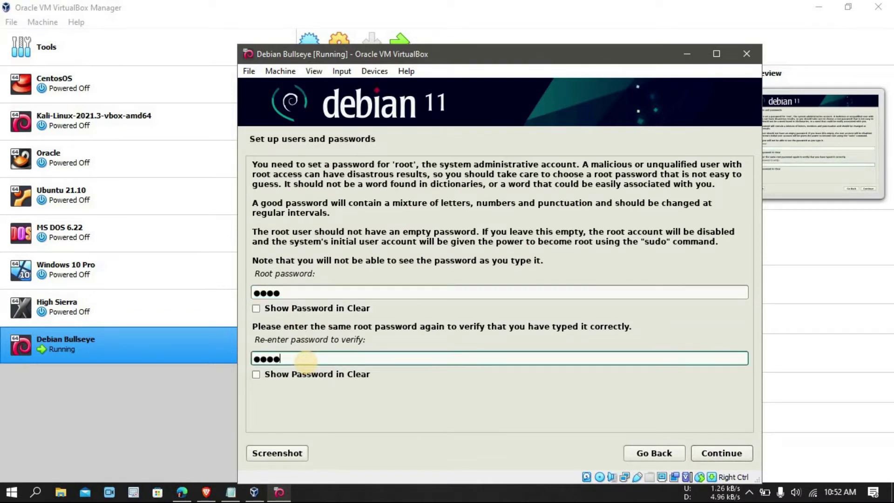
left_click(703, 454)
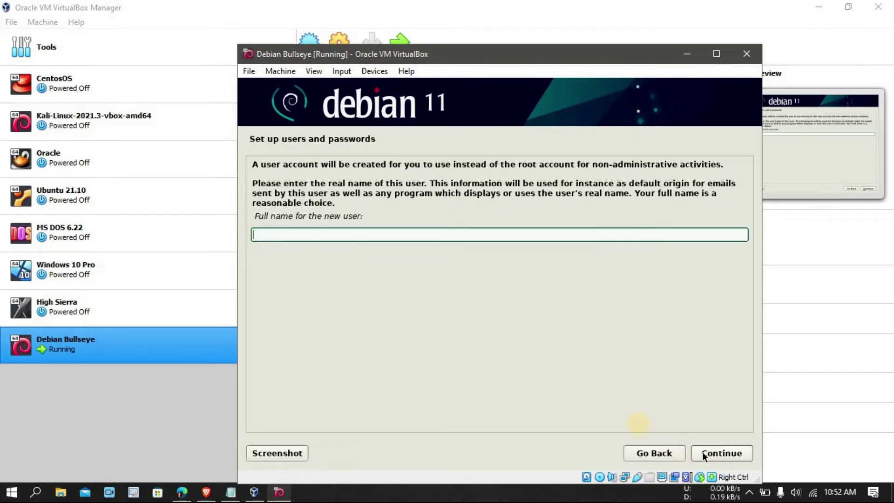
left_click(296, 237)
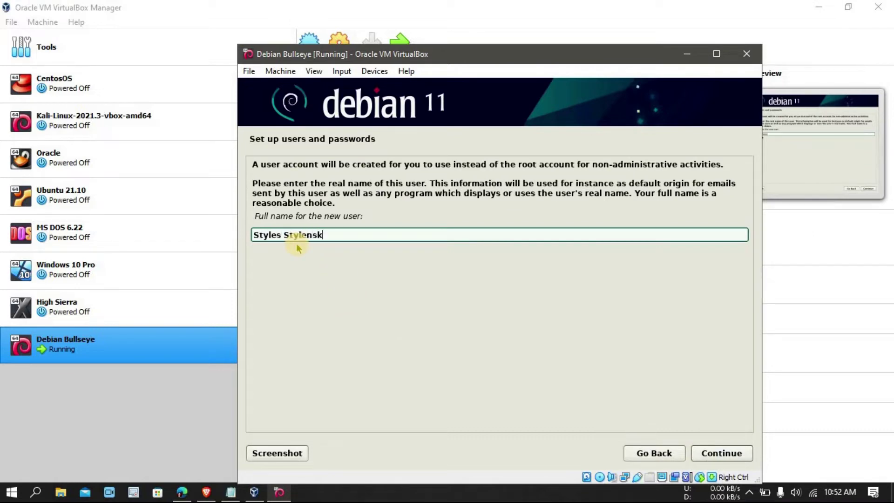
left_click(713, 455)
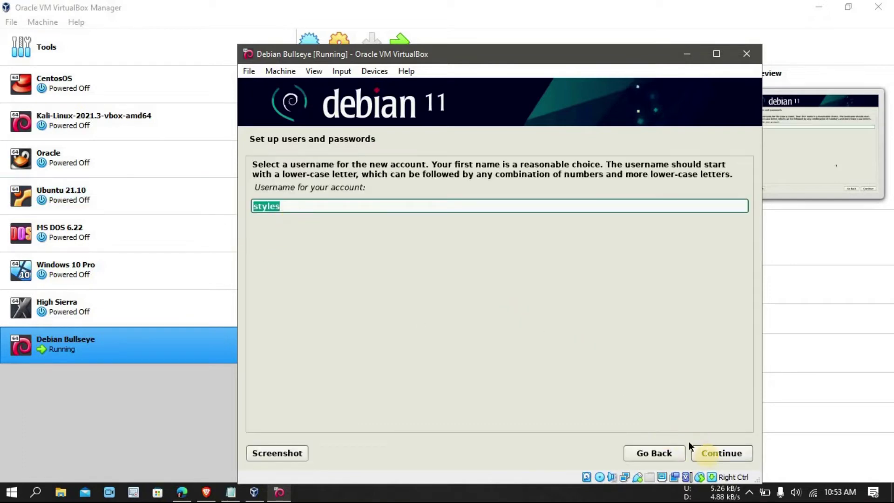
left_click(707, 454)
- Enter and re-enter the new user's password
type("1234")
left_click(313, 272)
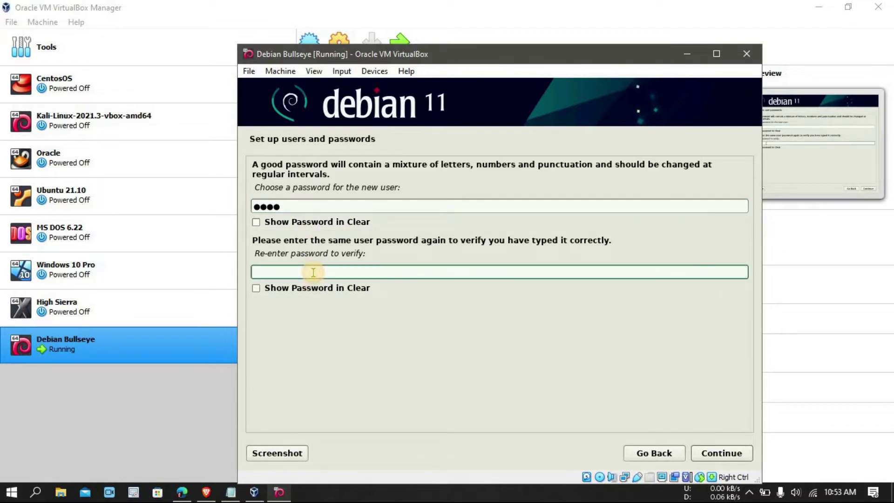
type("1234")
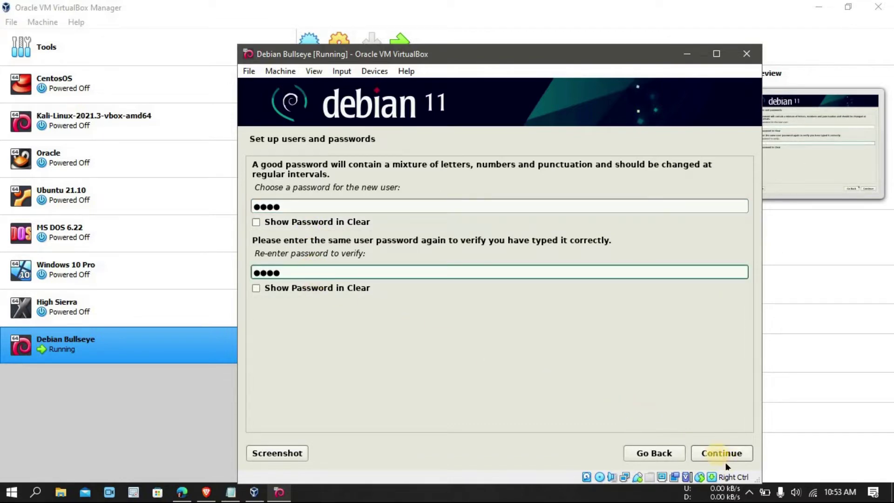
left_click(717, 454)
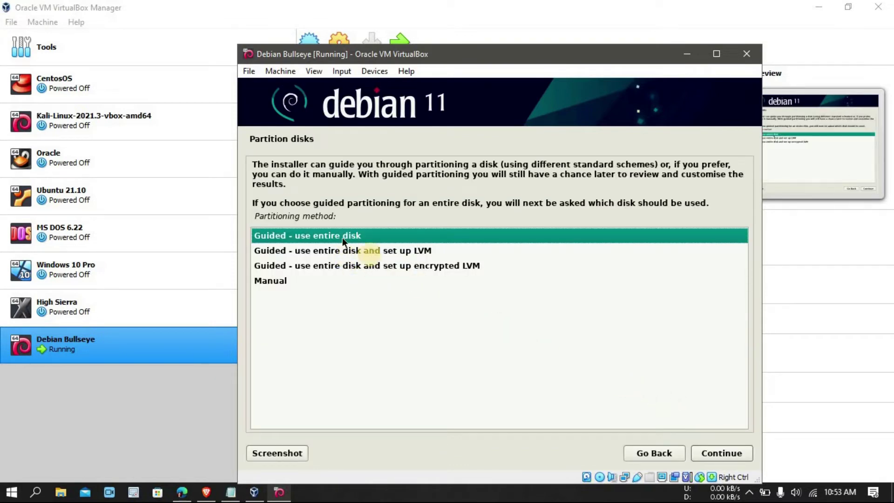
- Guided-partition the entire 24 GB disk with all files in one partition and write the changes
left_click(711, 454)
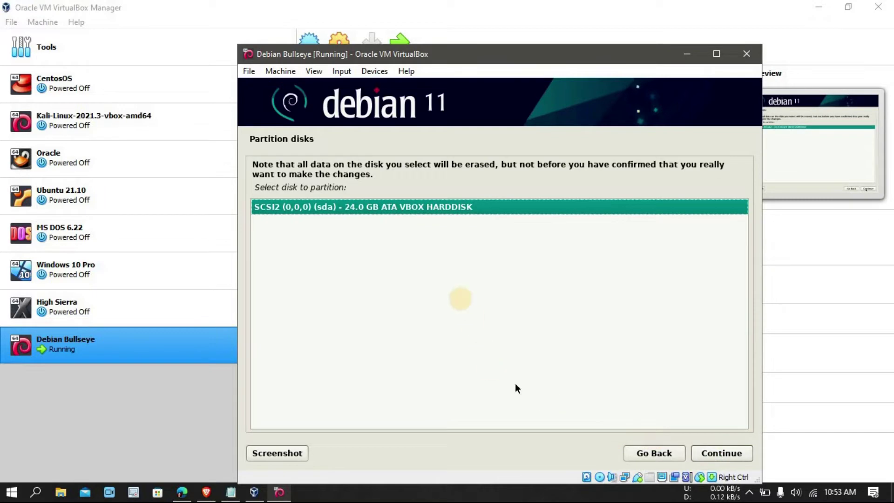
left_click(715, 452)
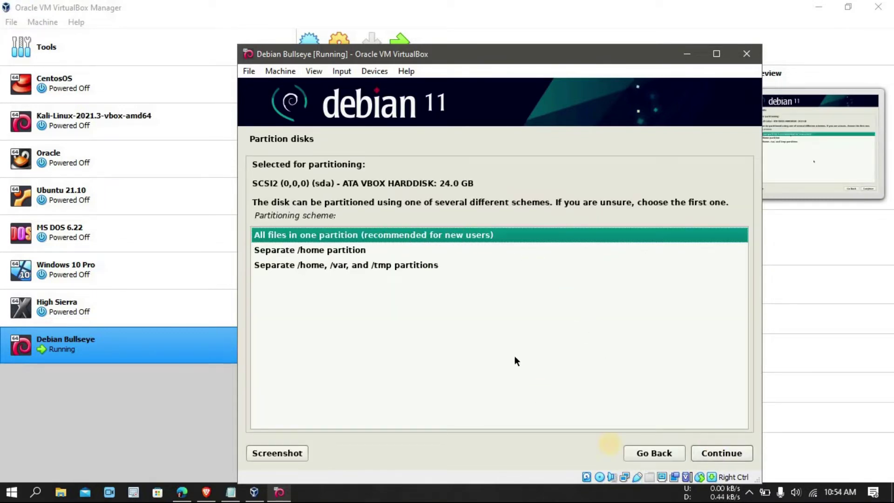
left_click(701, 459)
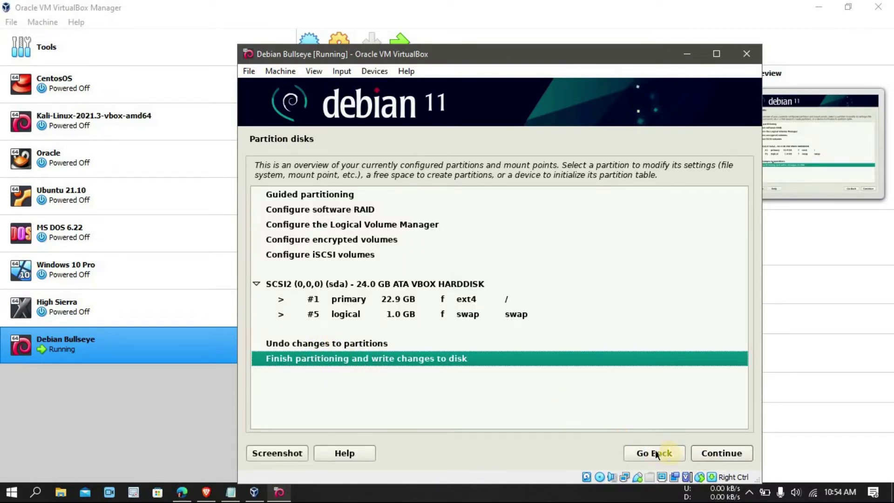
left_click(711, 454)
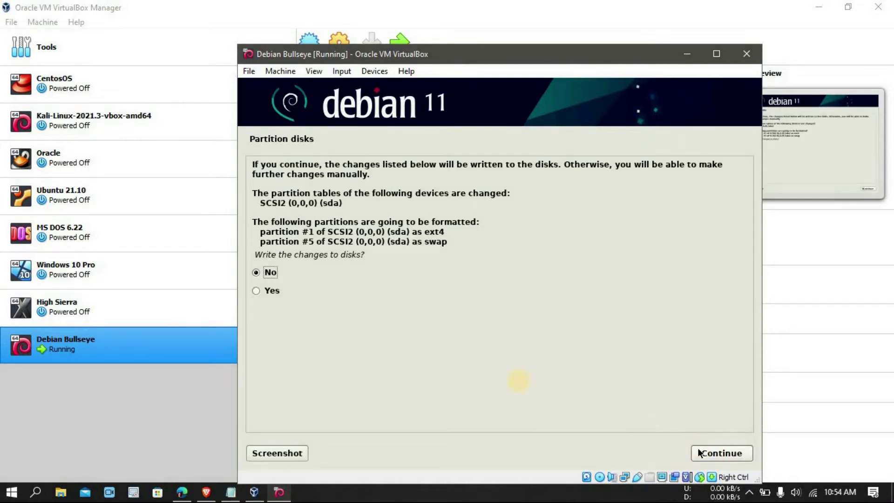
left_click(263, 291)
left_click(701, 454)
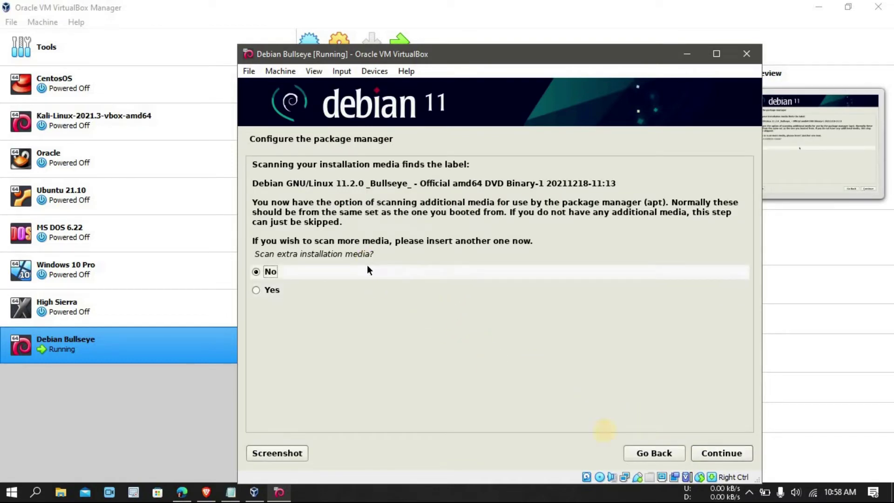
- Skip extra media and use the Philippines deb.debian.org mirror with no HTTP proxy
left_click(723, 454)
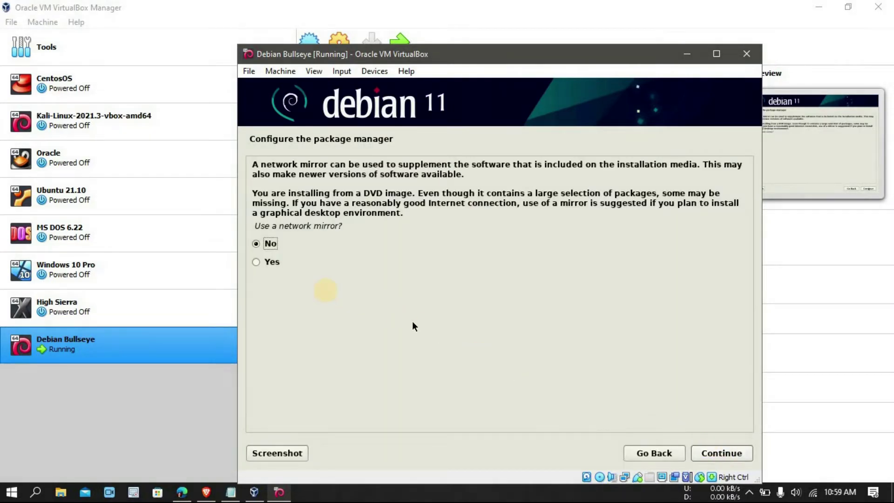
left_click(266, 262)
left_click(728, 453)
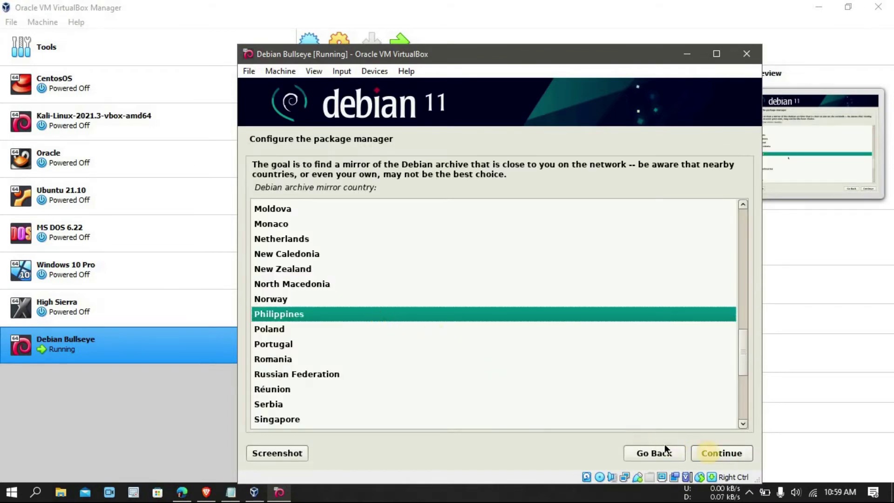
left_click(711, 451)
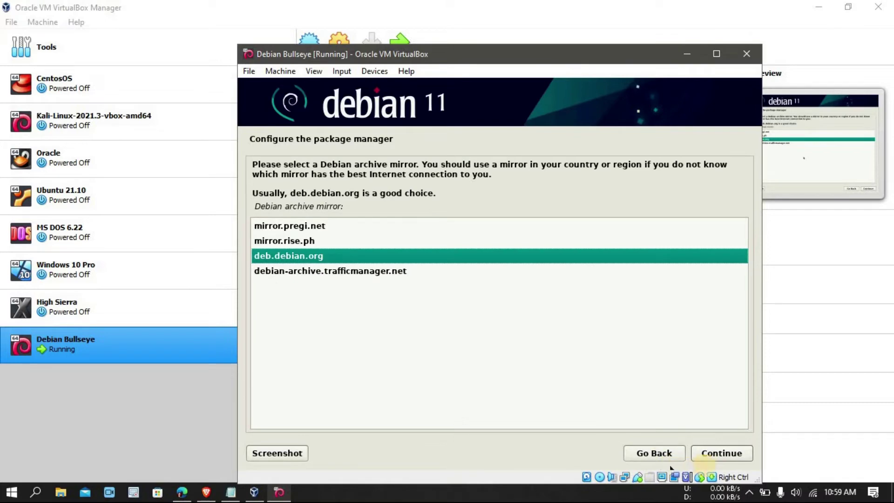
left_click(707, 459)
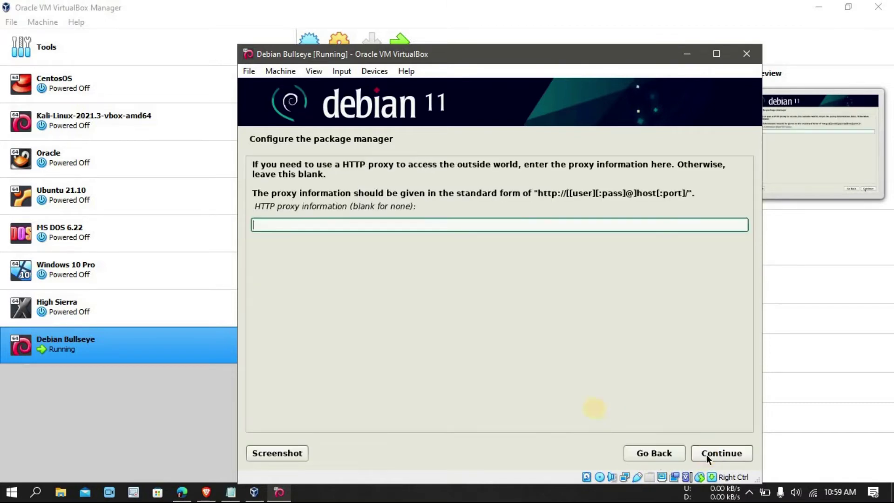
left_click(713, 452)
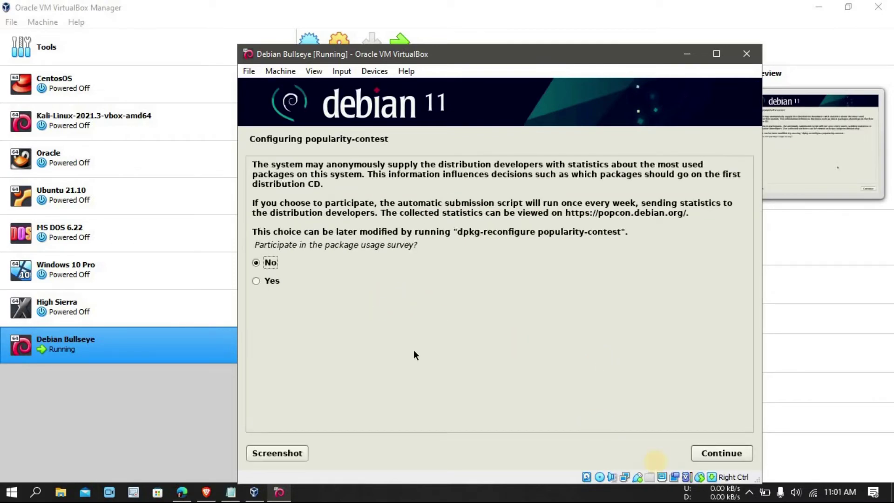
- Leave popularity-contest at No, then install Debian desktop environment, GNOME and standard system utilities
left_click(721, 454)
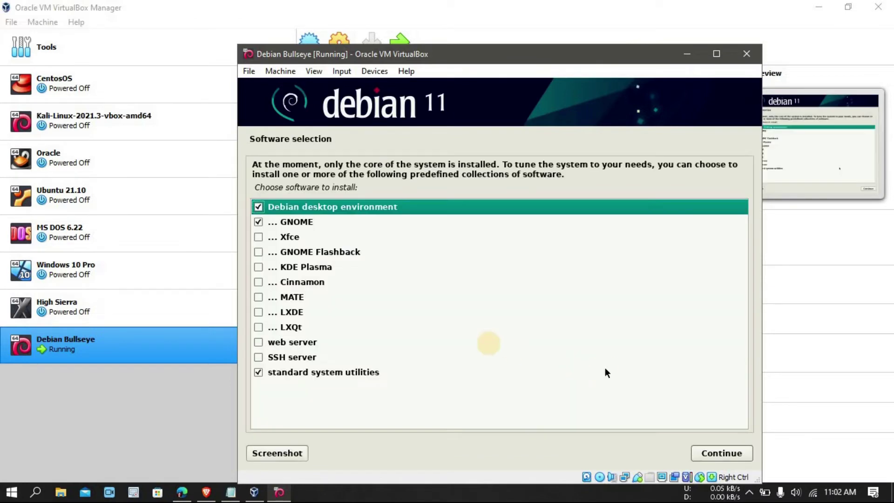
left_click(723, 455)
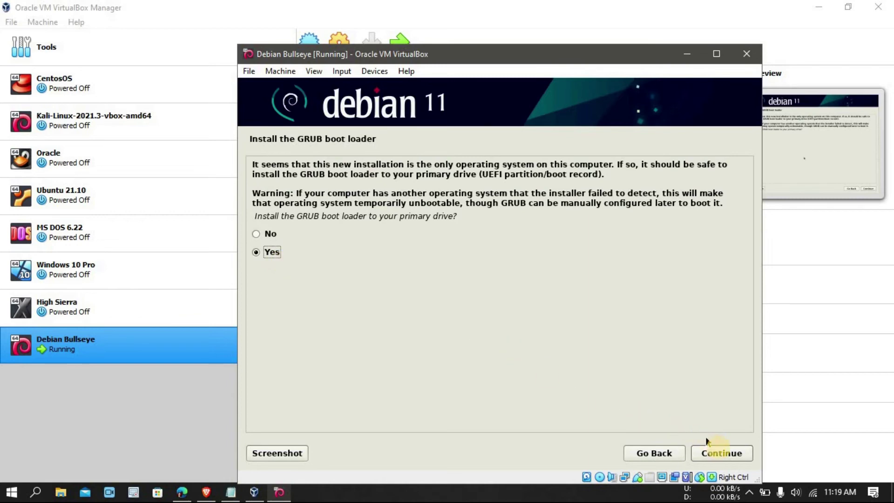
- Confirm installing GRUB to the primary drive and pick /dev/sda as the boot loader device
left_click(721, 453)
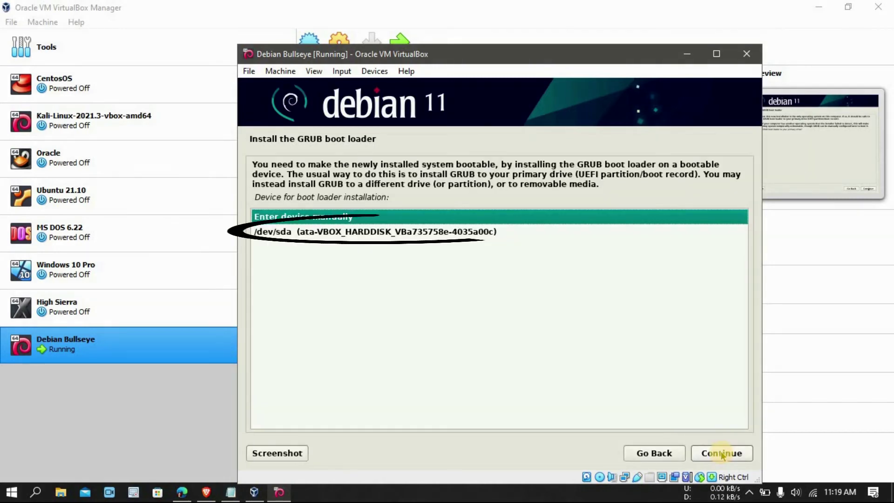
left_click(399, 232)
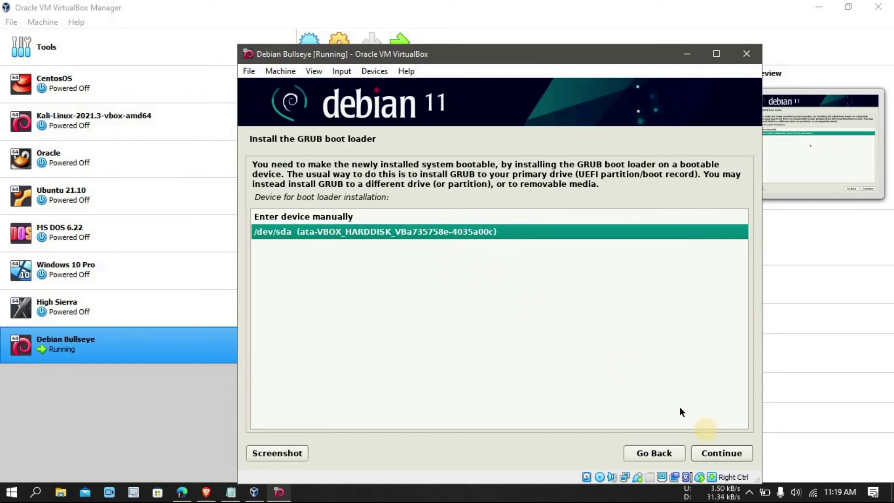
left_click(705, 451)
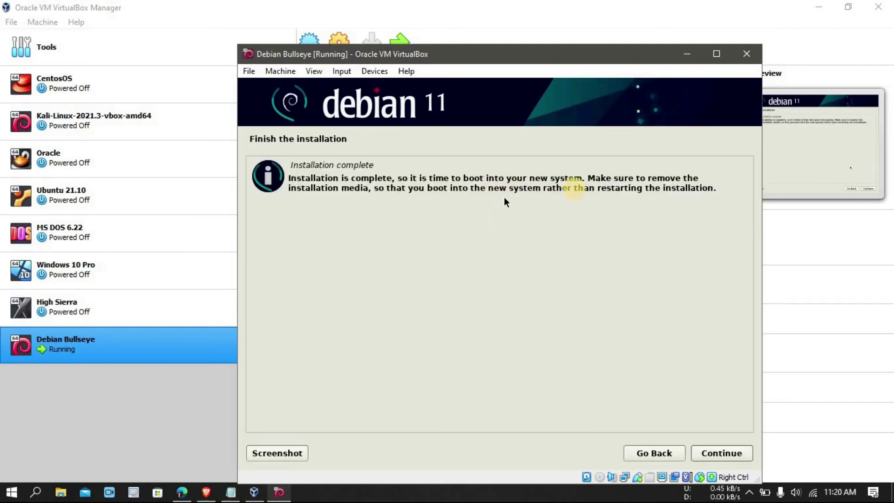
- Finish the installer and boot Debian GNU/Linux straight from the GRUB menu
left_click(719, 453)
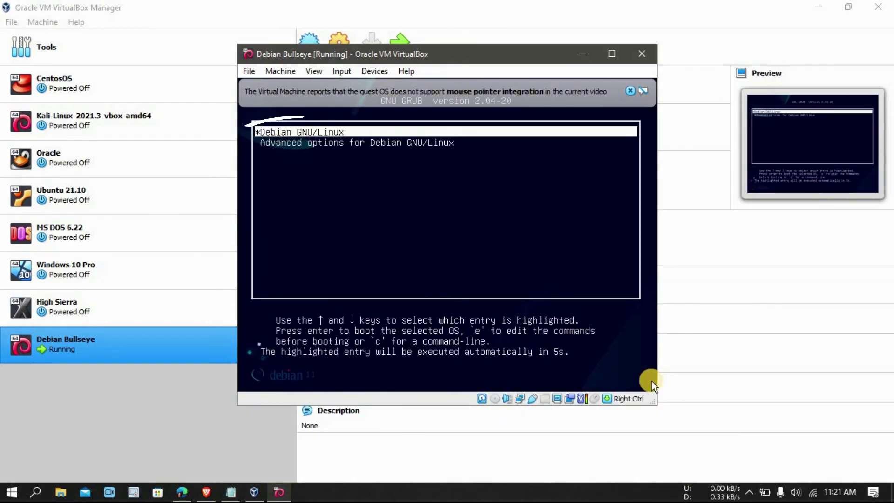
key("Return")
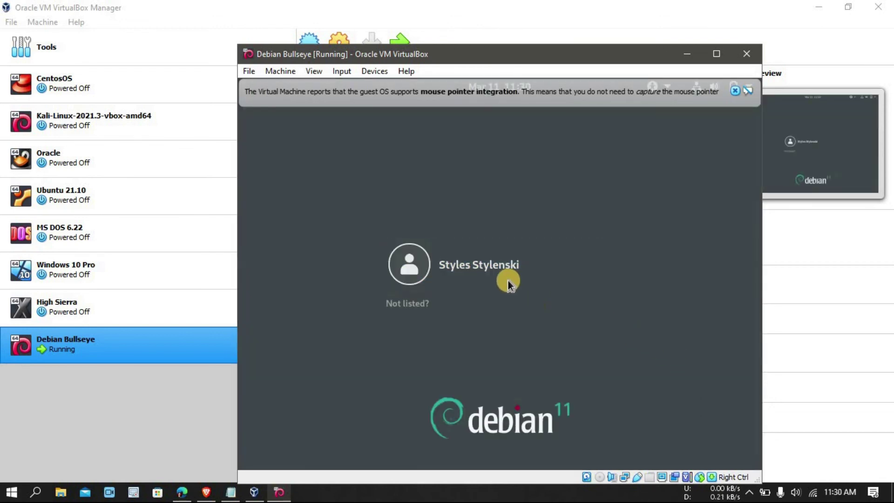
- Log in to GNOME as the new user account with its password
left_click(496, 270)
type("••••")
key("Return")
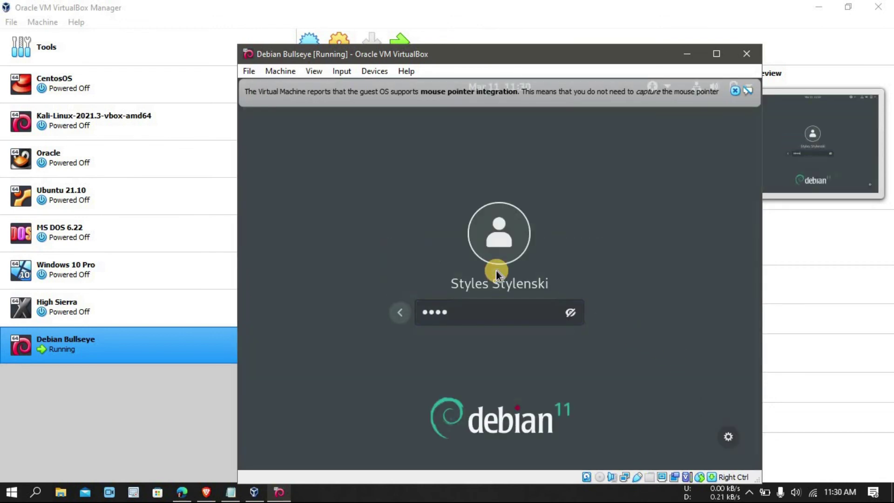
- Dismiss the mouse integration notice, maximize the VM window, and show the Activities overview
left_click(734, 92)
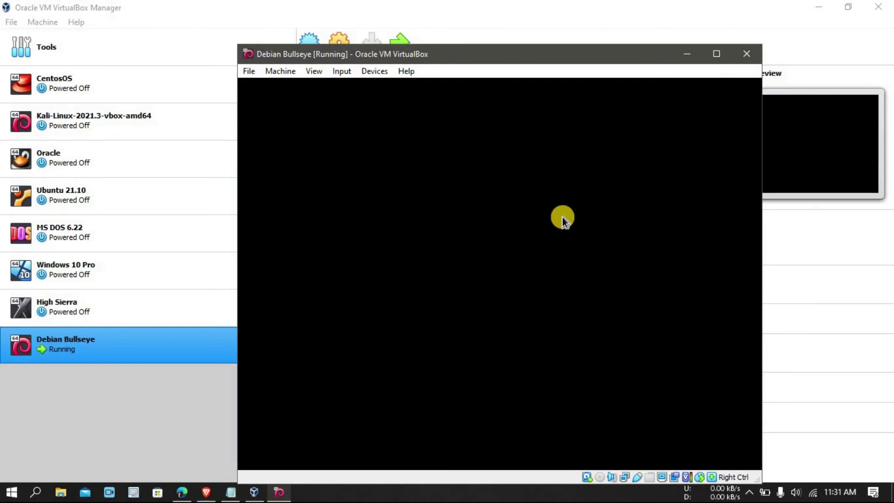
left_click(716, 54)
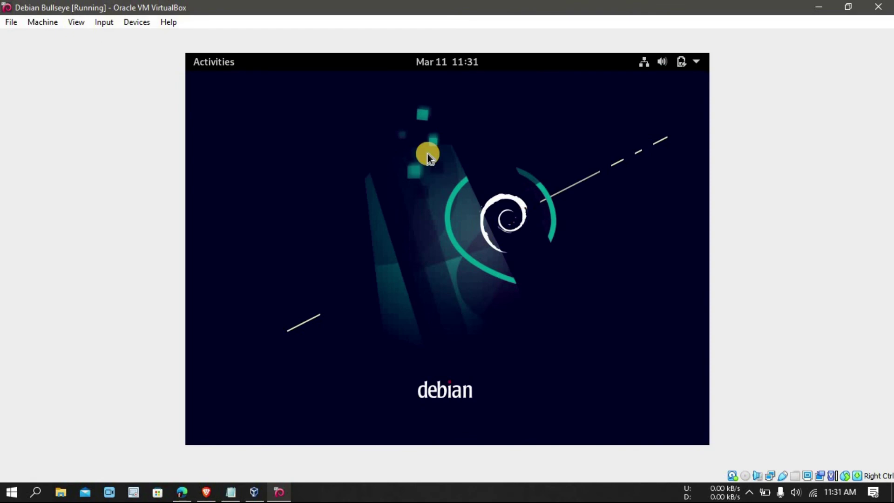
left_click(223, 64)
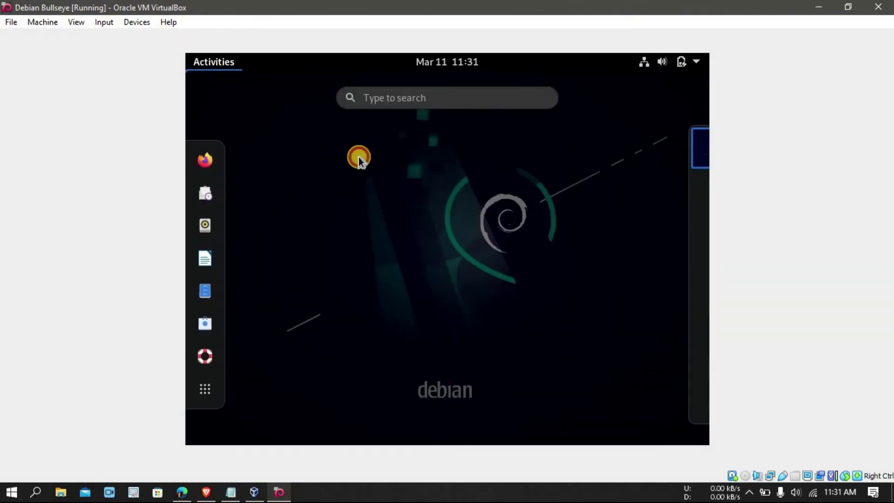
left_click(359, 157)
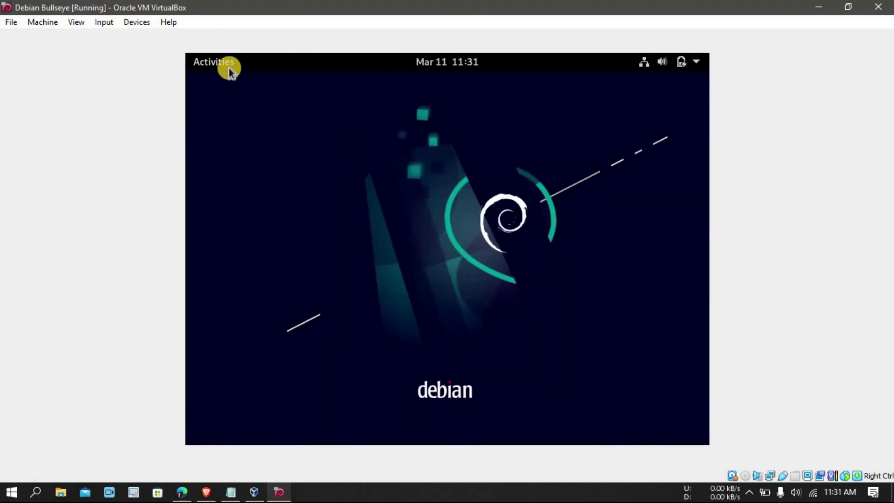
left_click(229, 68)
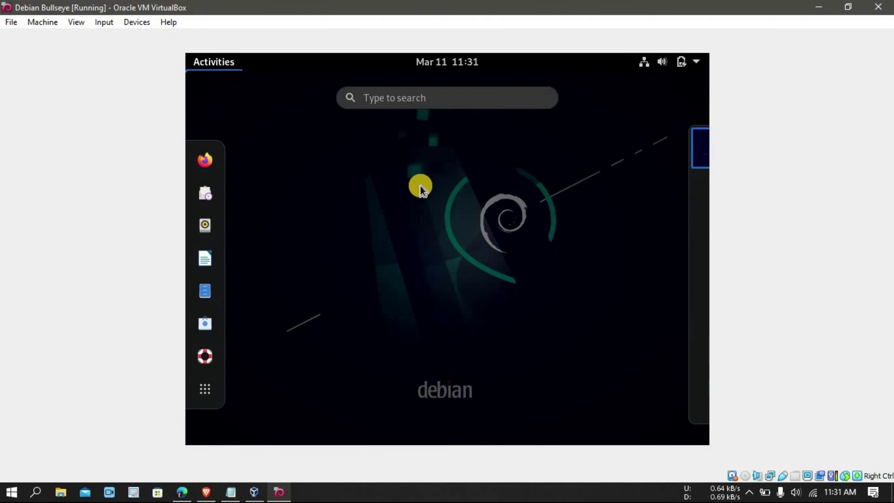